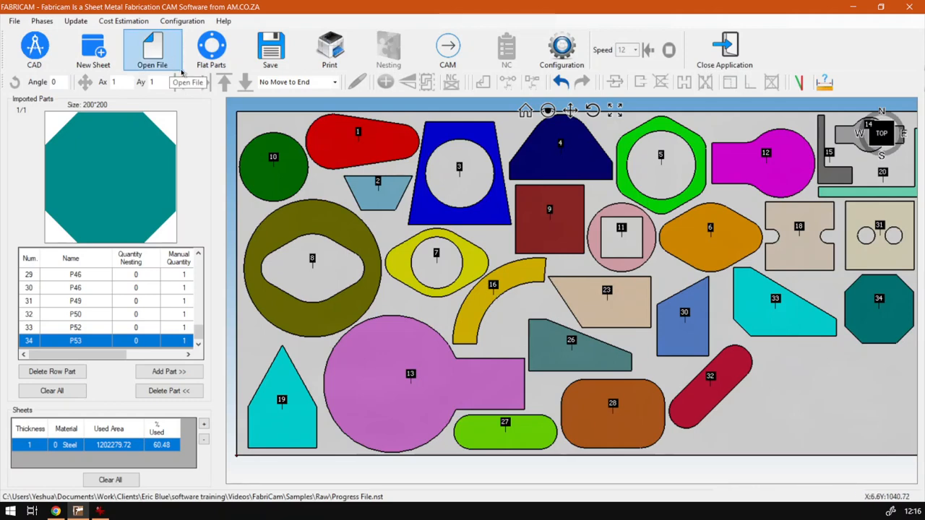
# Step: Start a new P54 notched flat part and set both its A and B dimensions to 200 mm
pyautogui.click(211, 52)
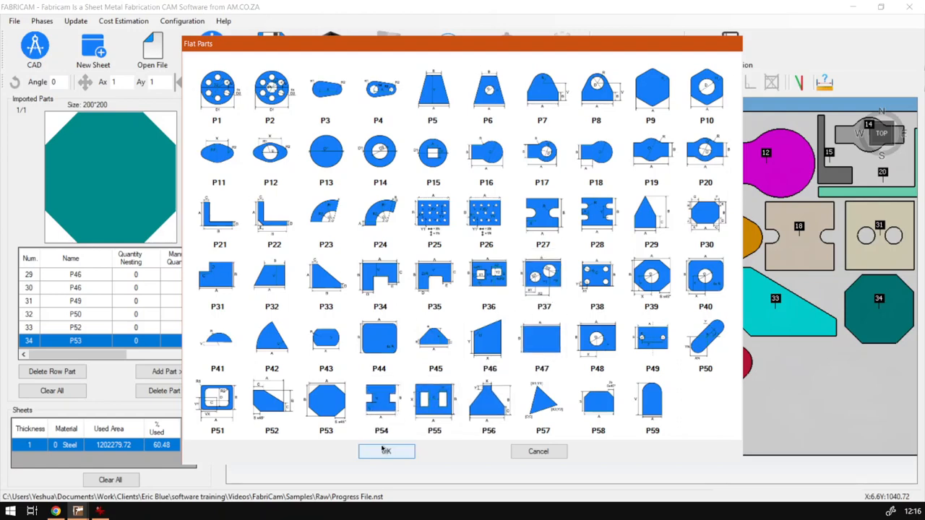
pyautogui.click(386, 398)
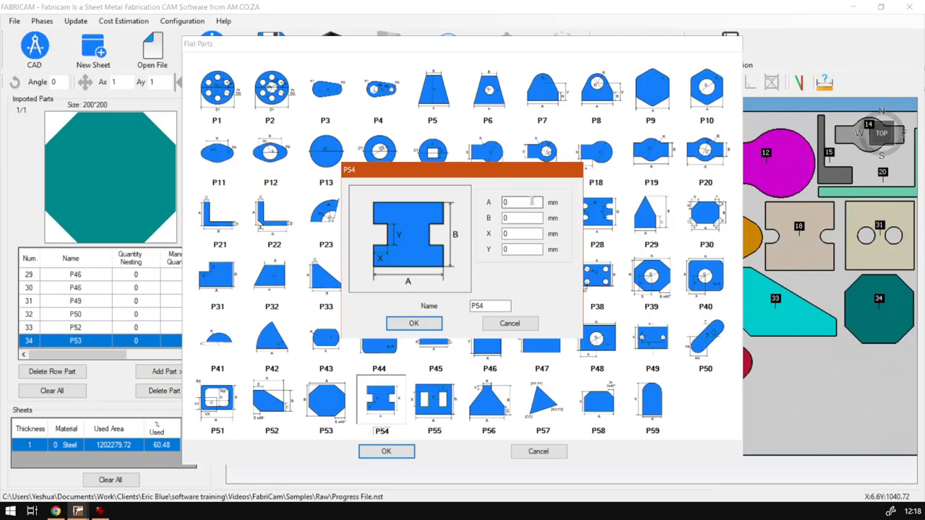
pyautogui.click(532, 202)
pyautogui.write('200')
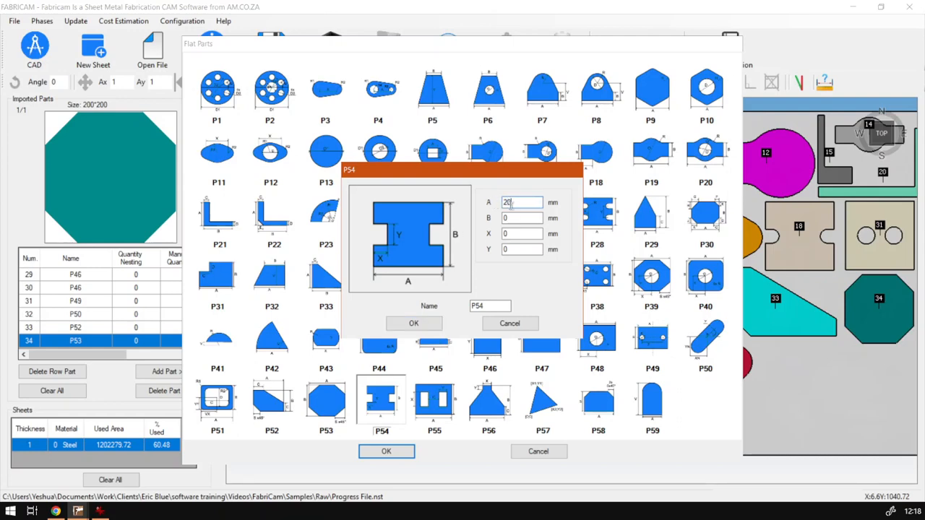
pyautogui.press('Tab')
pyautogui.write('200')
# Step: Set the P54 notch dimensions X and Y to 70 mm and generate the part's import preview
pyautogui.click(512, 233)
pyautogui.write('08')
pyautogui.press('BackSpace')
pyautogui.press('BackSpace')
pyautogui.write('70')
pyautogui.press('Tab')
pyautogui.write('70')
pyautogui.click(431, 326)
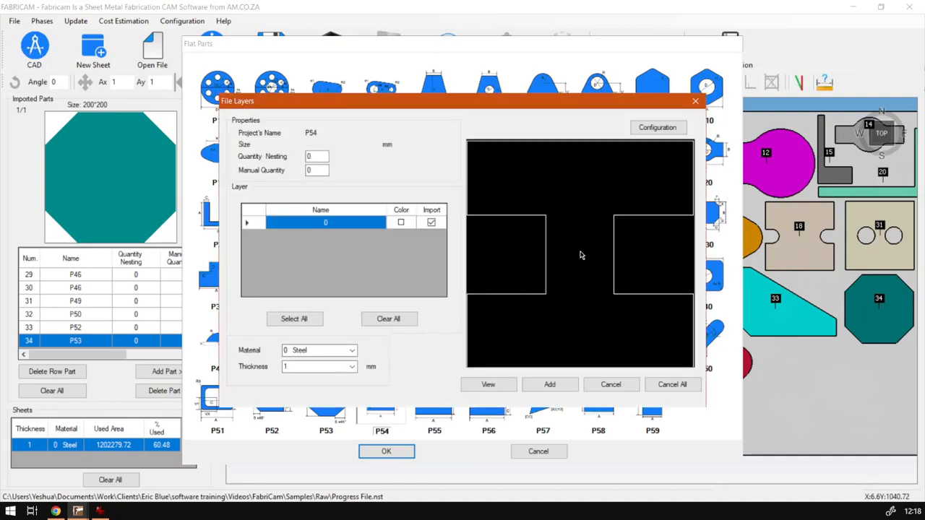
# Step: Back out of the import preview, set the P54 notch dimension X to 40 mm and regenerate the preview
pyautogui.moveTo(554, 120); pyautogui.dragTo(444, 112)
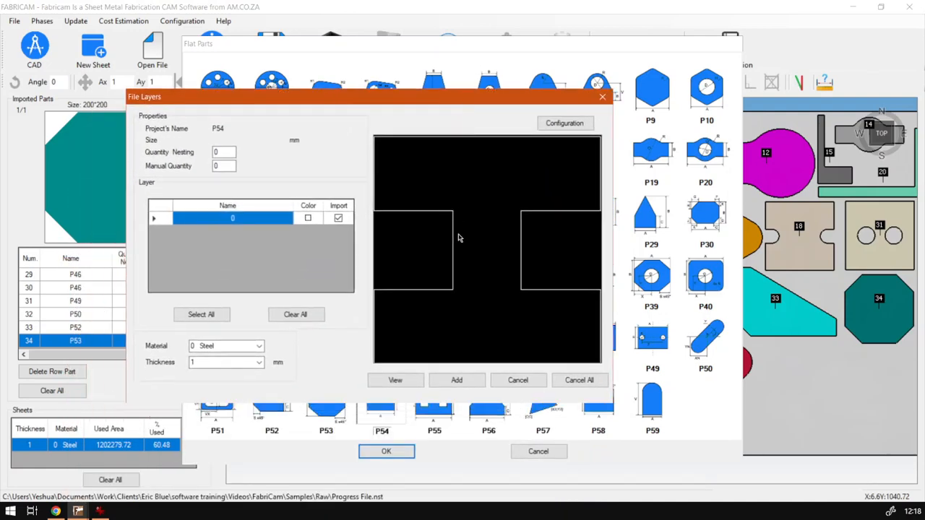
pyautogui.click(505, 381)
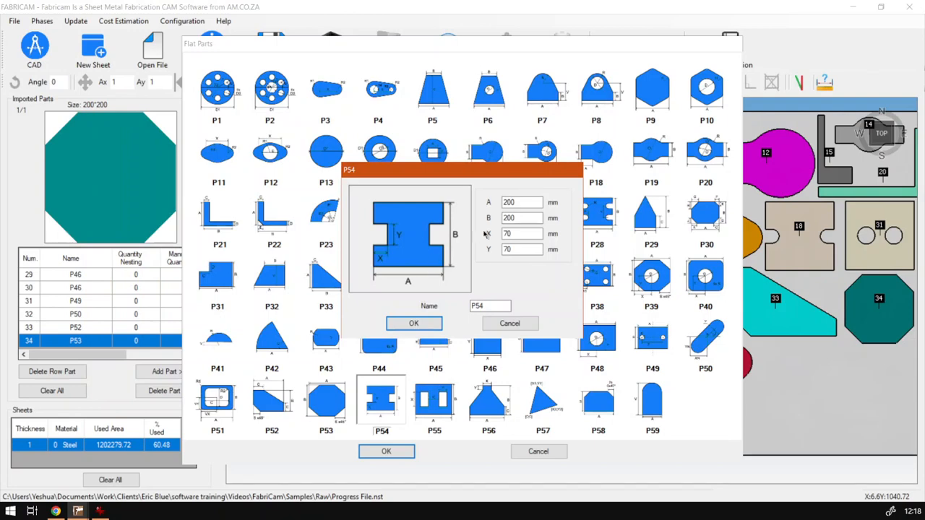
pyautogui.moveTo(527, 233); pyautogui.dragTo(495, 237)
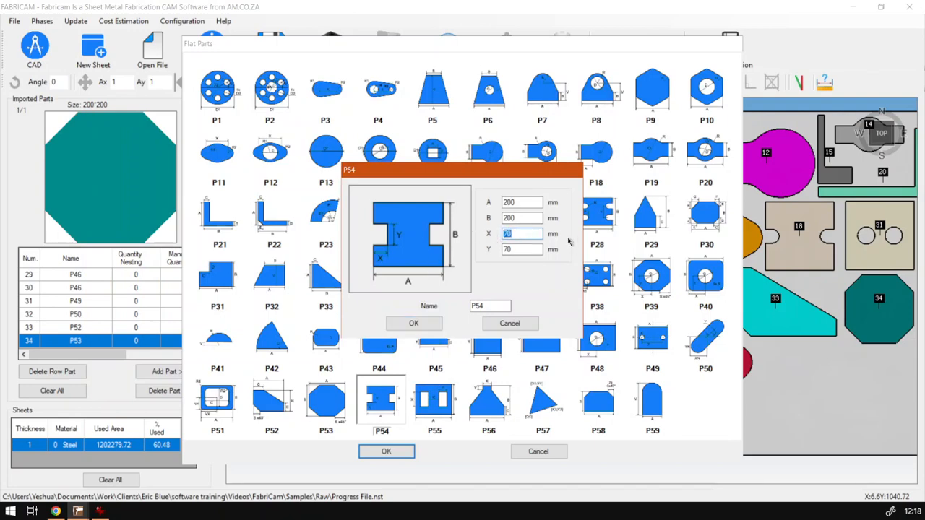
pyautogui.write('40')
pyautogui.click(414, 324)
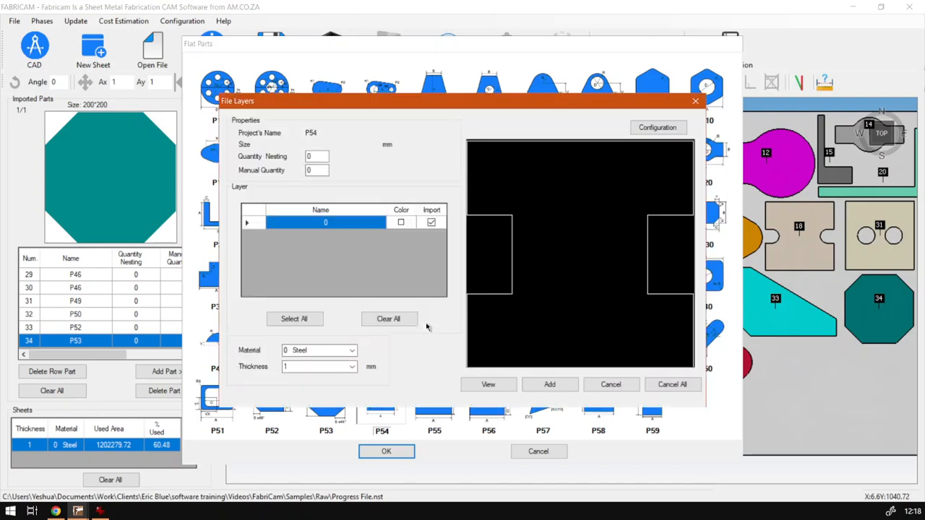
# Step: Import P54 with a manual quantity of 1 and place it in the sheet's empty area beside slanted part 32
pyautogui.moveTo(554, 104); pyautogui.dragTo(554, 81)
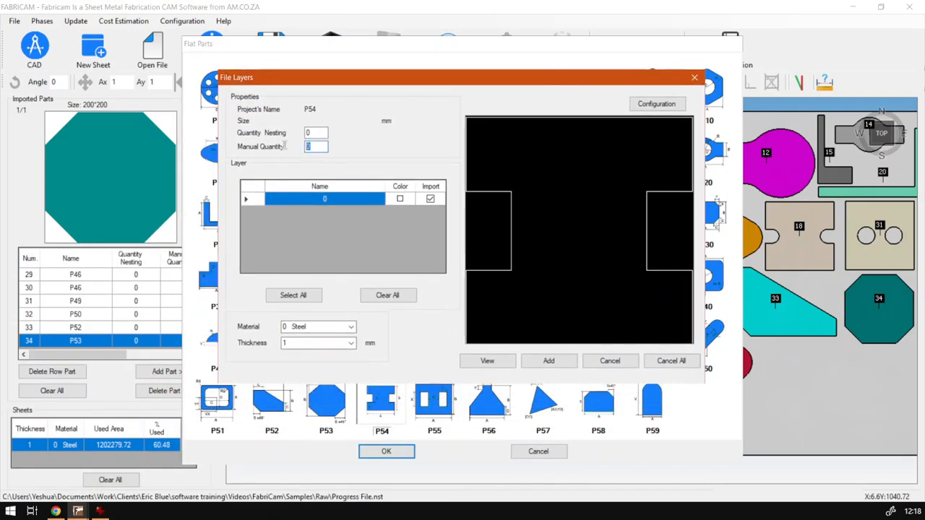
pyautogui.doubleClick(325, 146)
pyautogui.write('1')
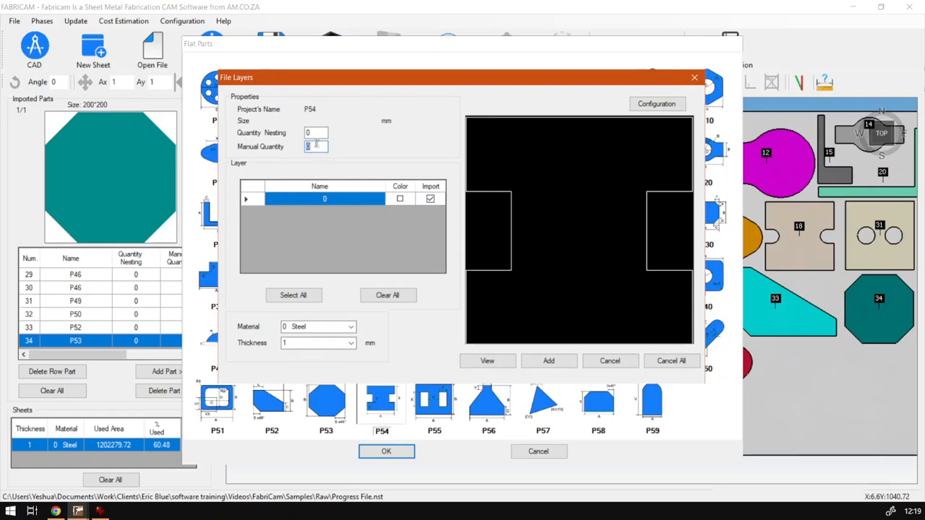
pyautogui.click(548, 361)
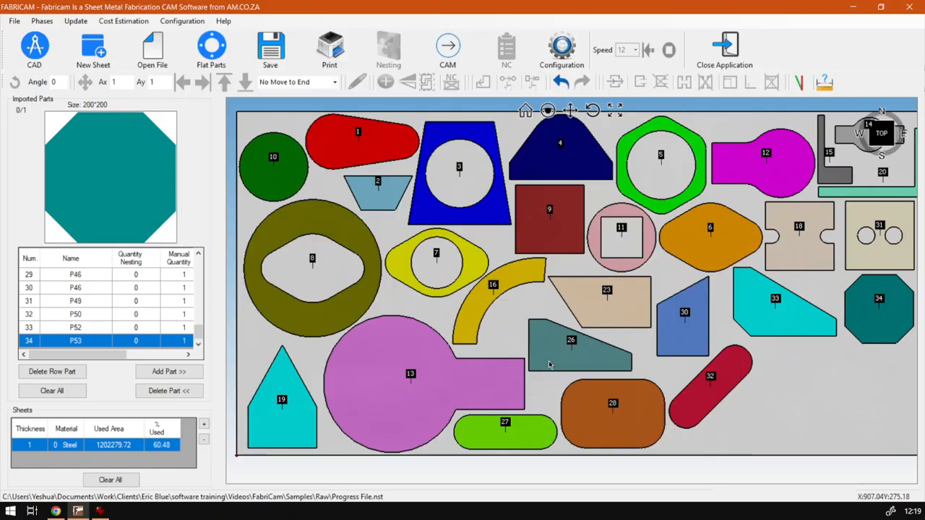
pyautogui.click(169, 371)
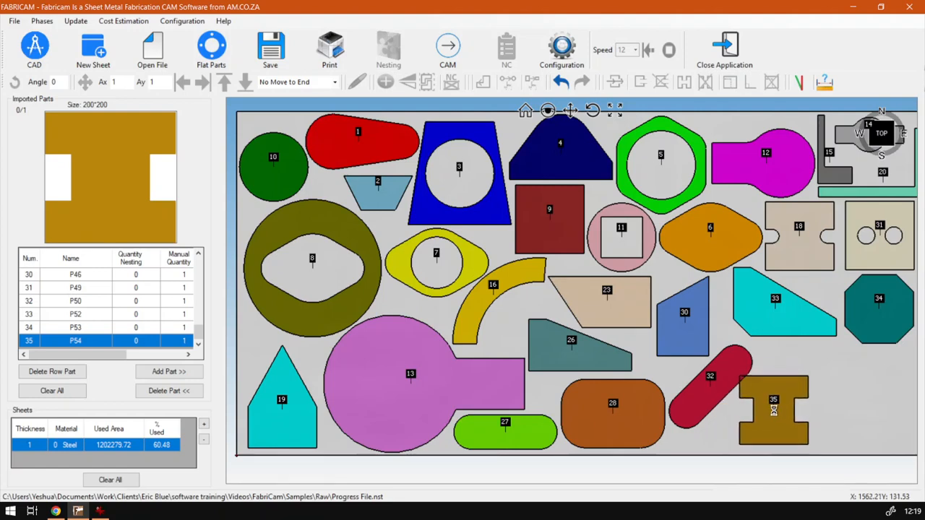
pyautogui.click(780, 417)
# Step: Shift slanted part 32 slightly upward and notched part 35 slightly toward it, then deselect the parts
pyautogui.click(724, 390)
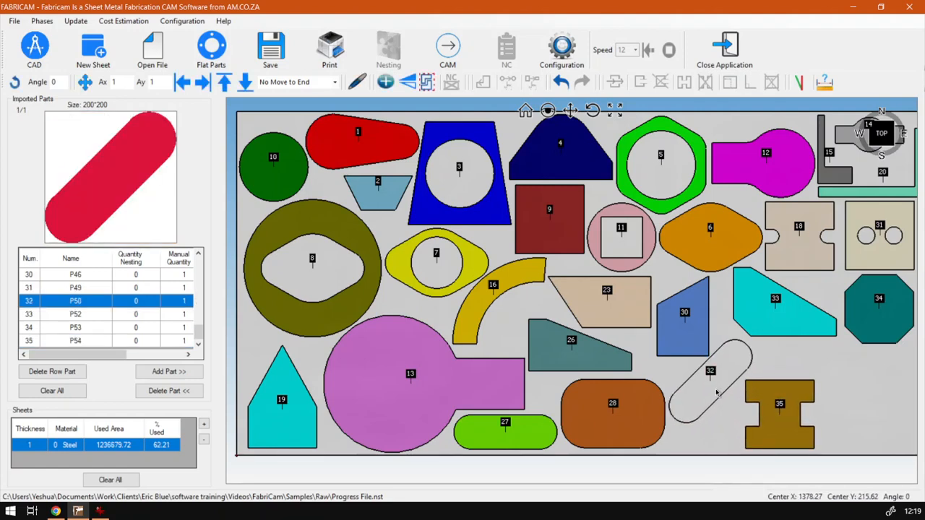
pyautogui.click(766, 419)
pyautogui.click(767, 421)
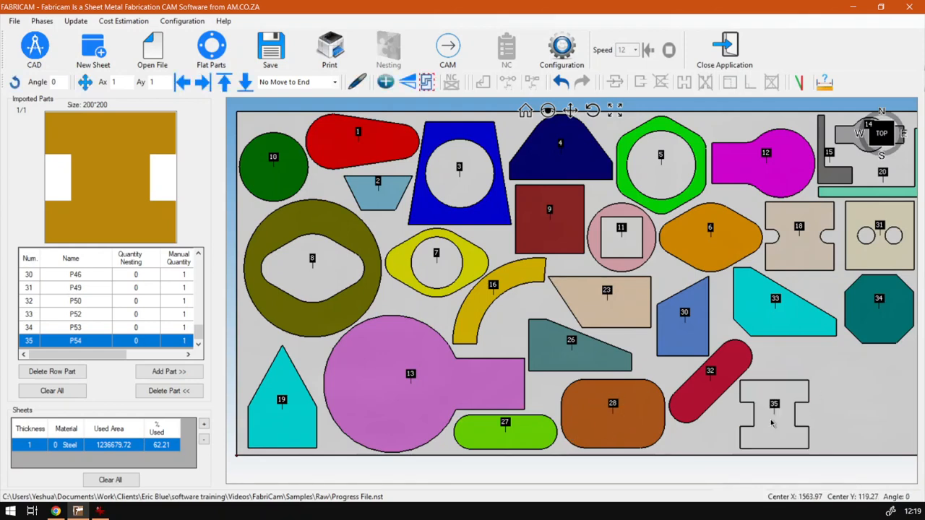
pyautogui.click(846, 406)
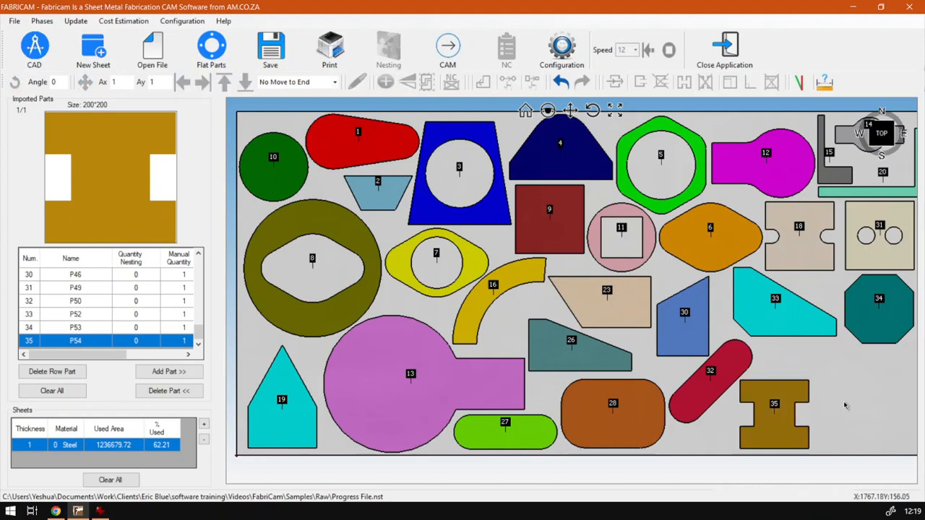
# Step: Switch to the Chrome window showing the softwaretraining.co.za home page
pyautogui.click(56, 511)
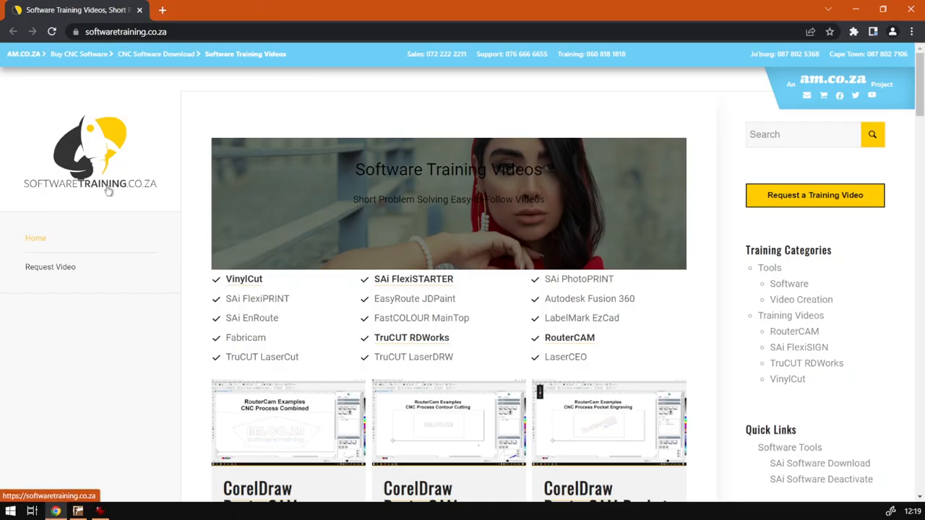